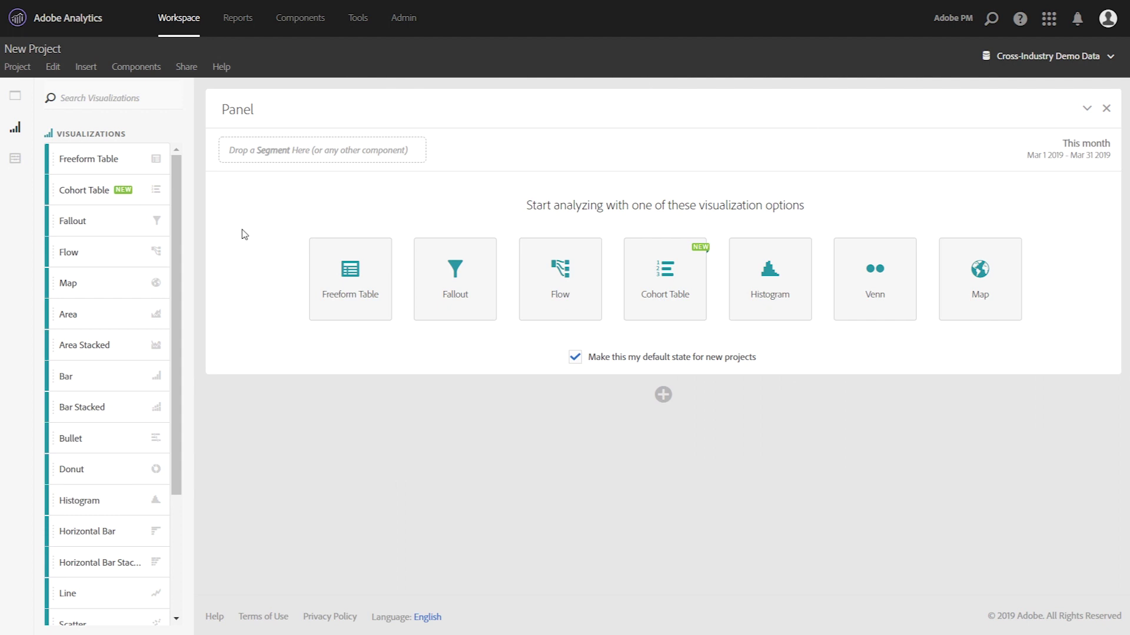
drag(177, 351, 177, 530)
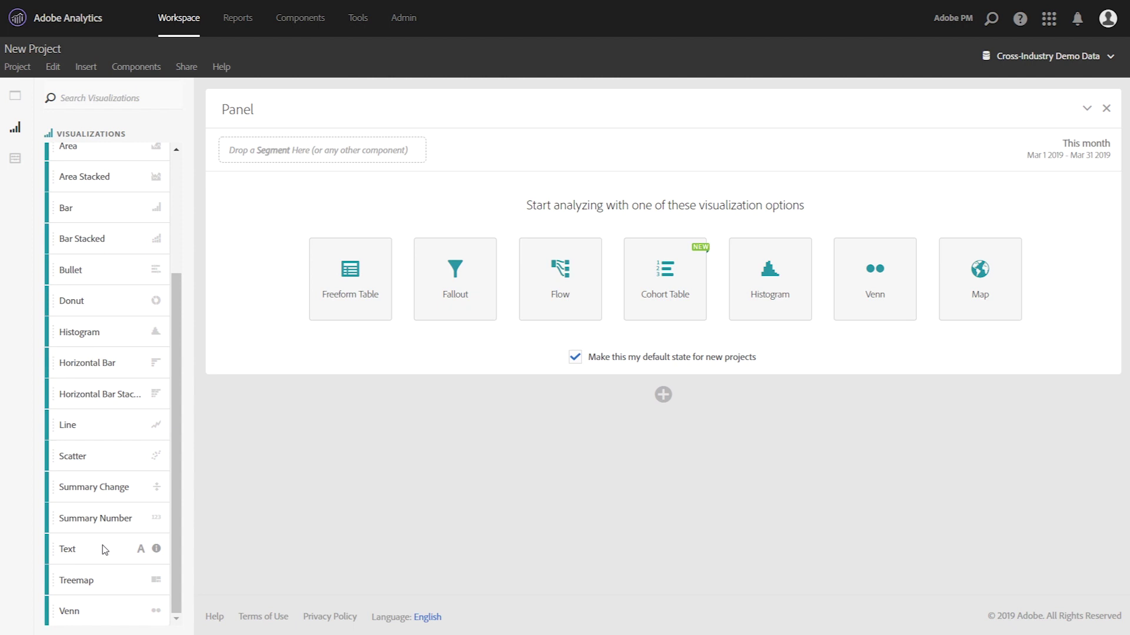
Step: Add a Text visualization listing Display, Paid Search and Paid Search Keywords and retitle the panel Marketing Channel
drag(102, 551, 352, 269)
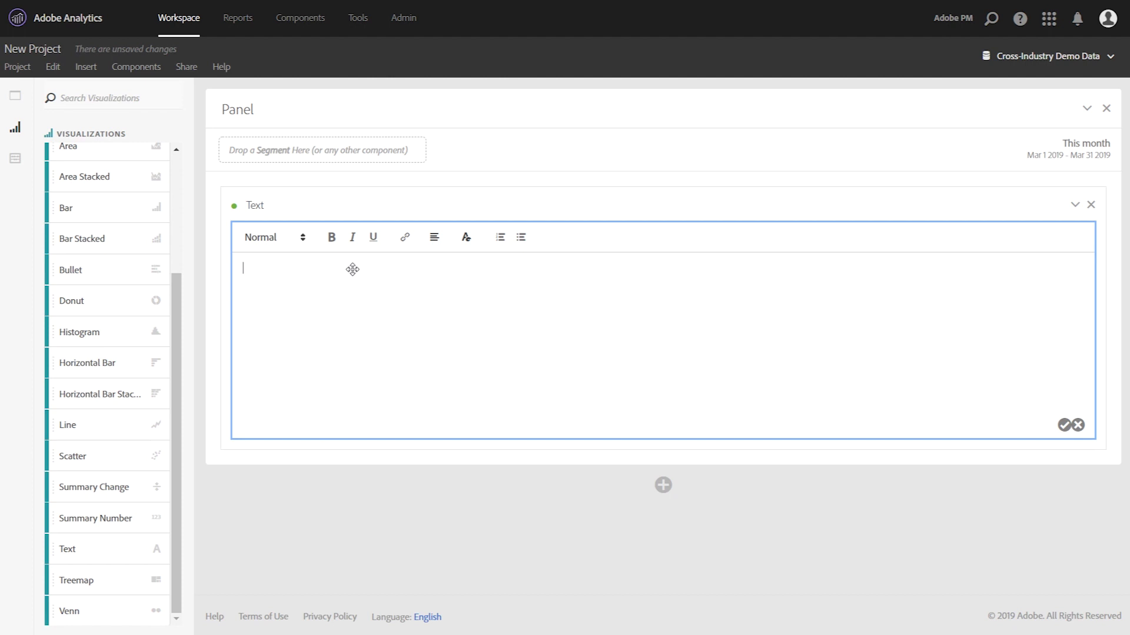
text(Display )
text(Paid S)
text(earch)
key(Return)
text(Paid Sea)
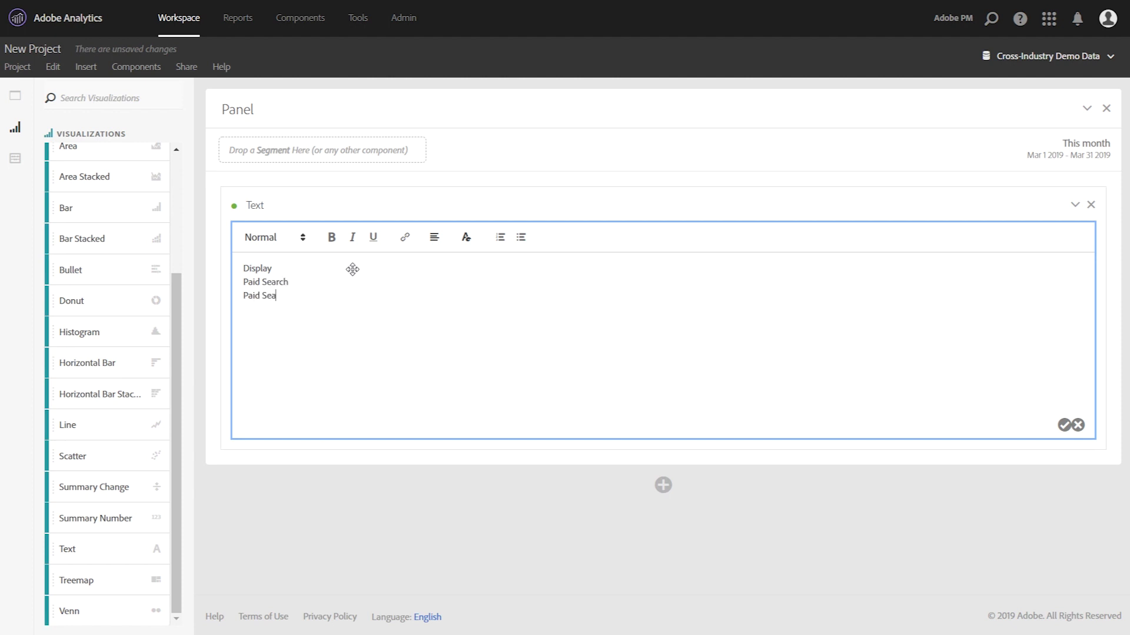
text(rch Keywords)
click(237, 109)
text(Marketing)
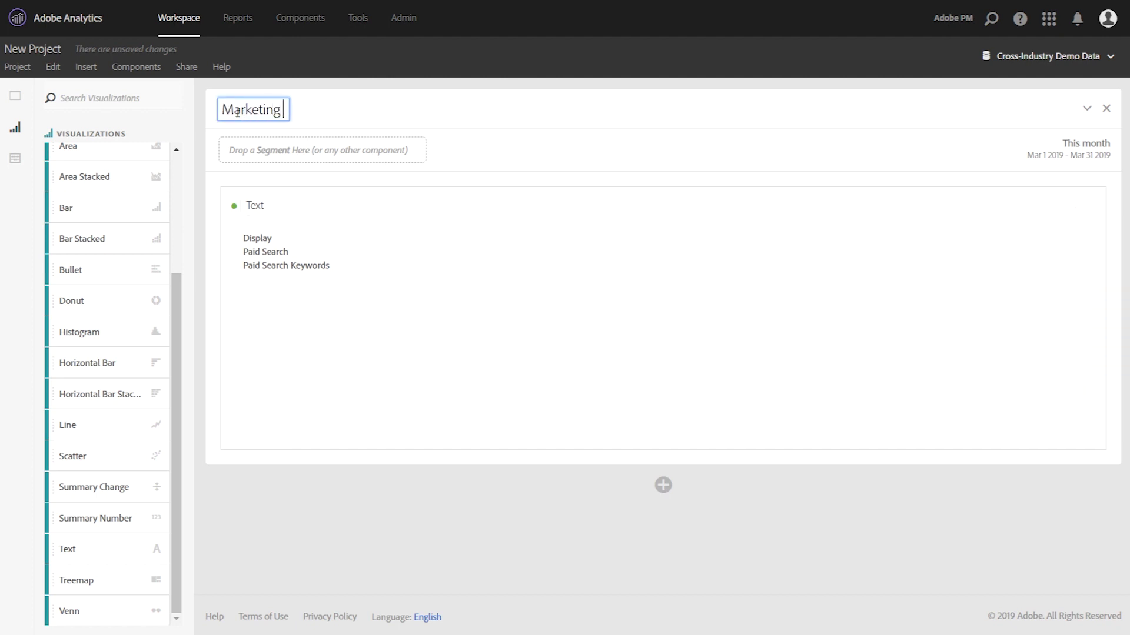
text( Channel)
key(Return)
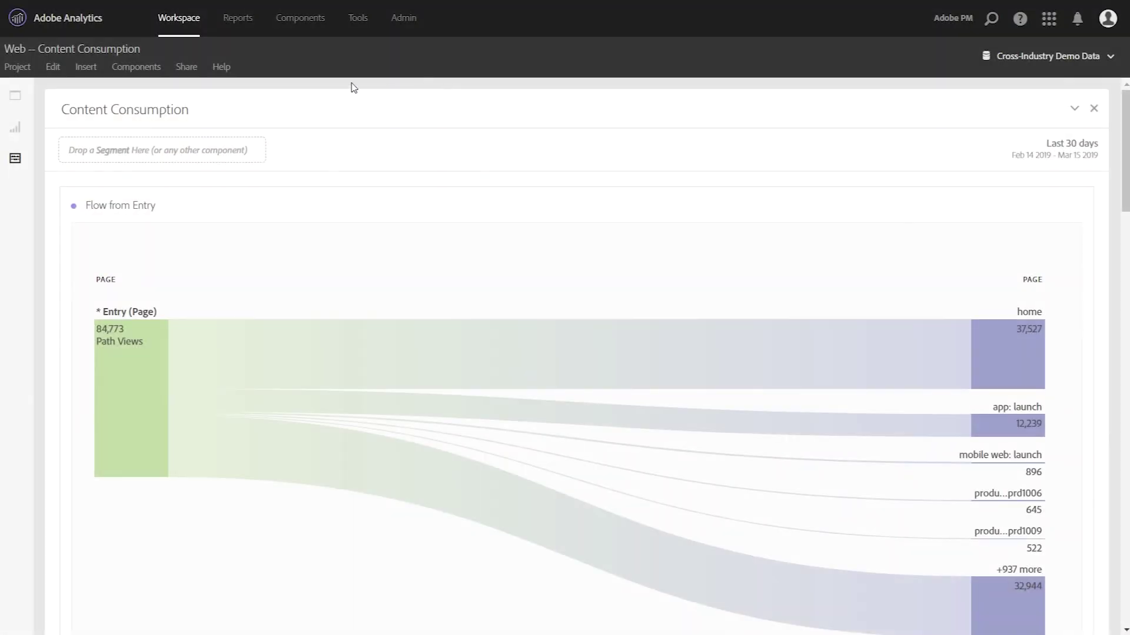
Step: Get the project link via Share, saving the Web – Content Consumption project first, and copy it
click(184, 68)
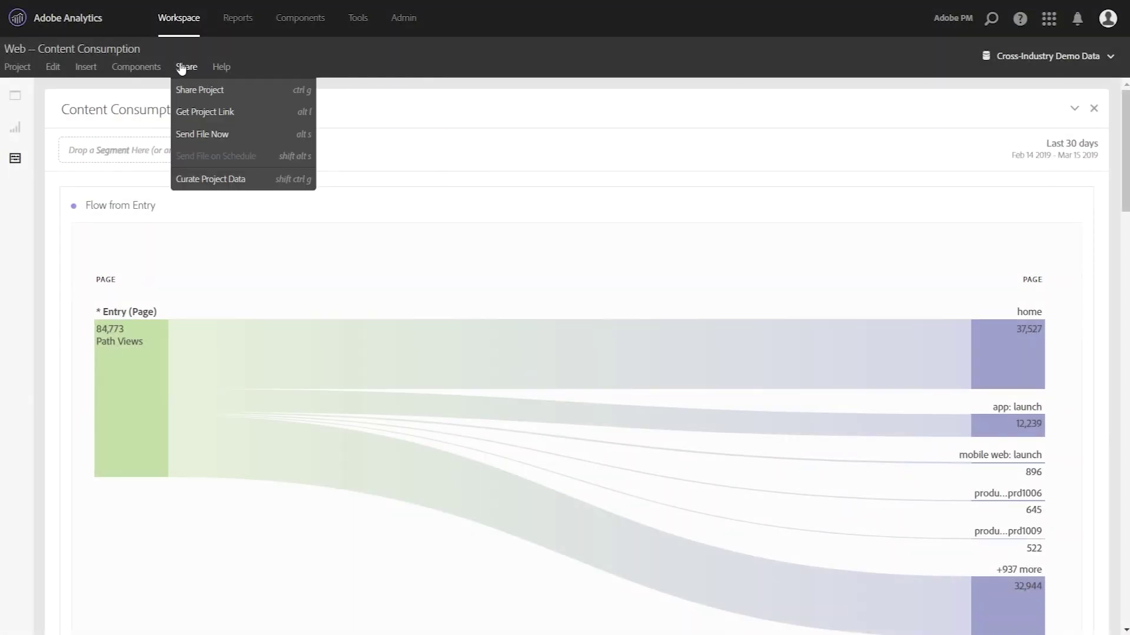
click(195, 113)
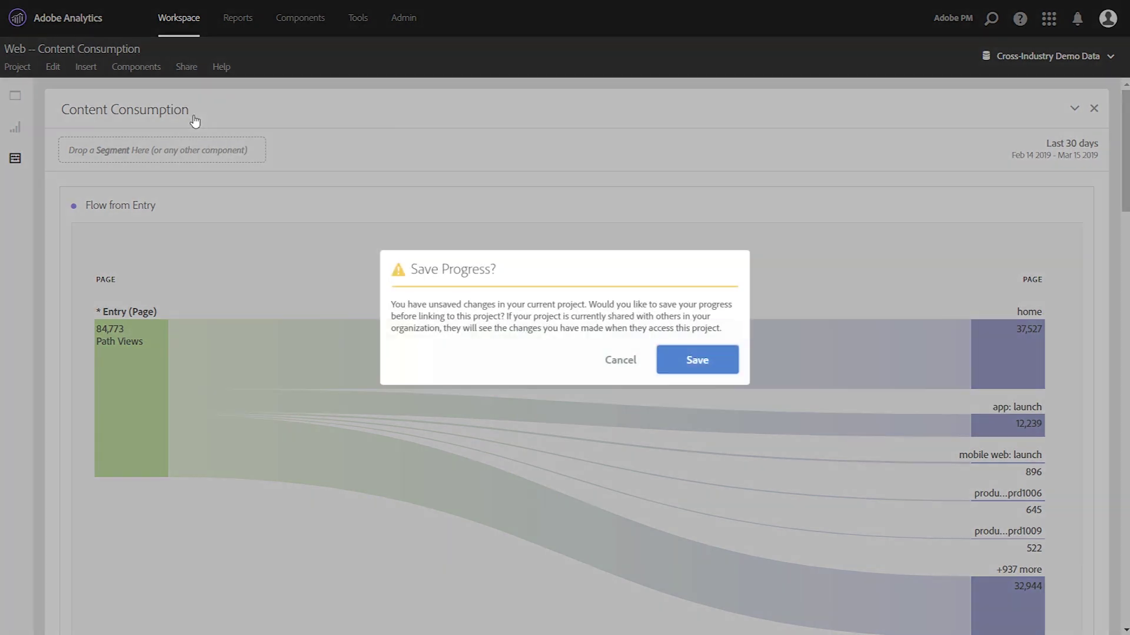
click(713, 371)
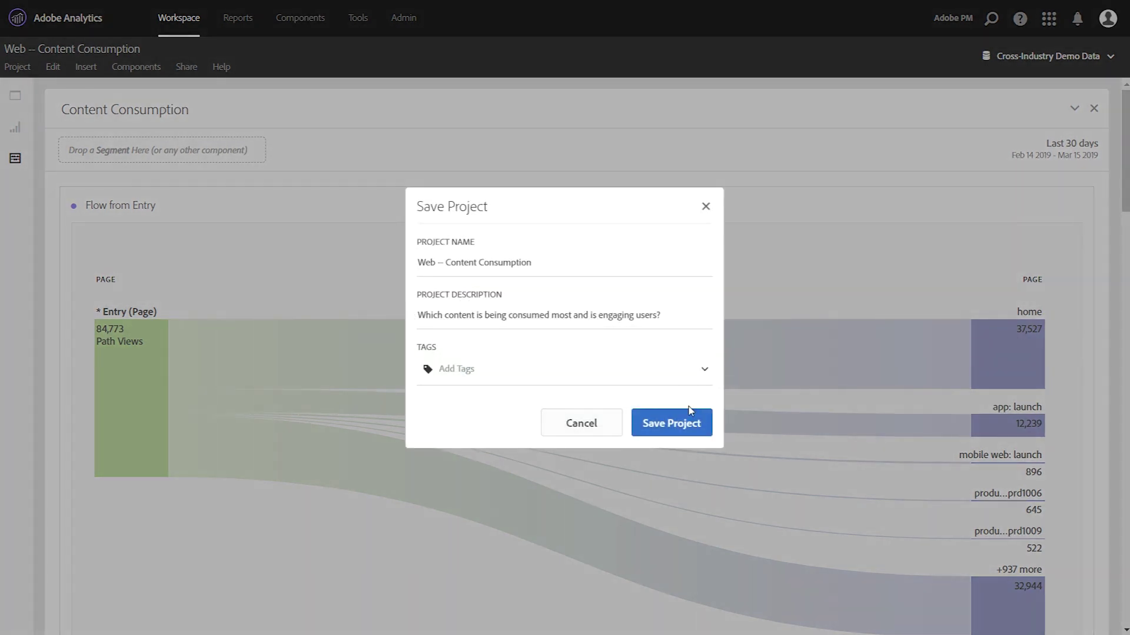
click(678, 424)
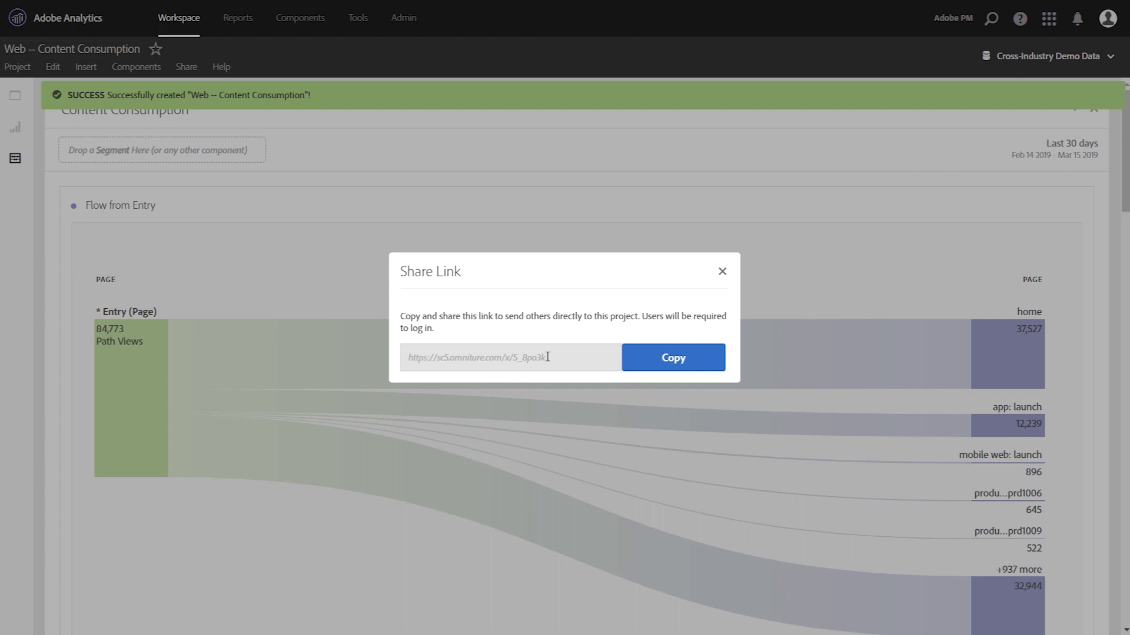
click(668, 363)
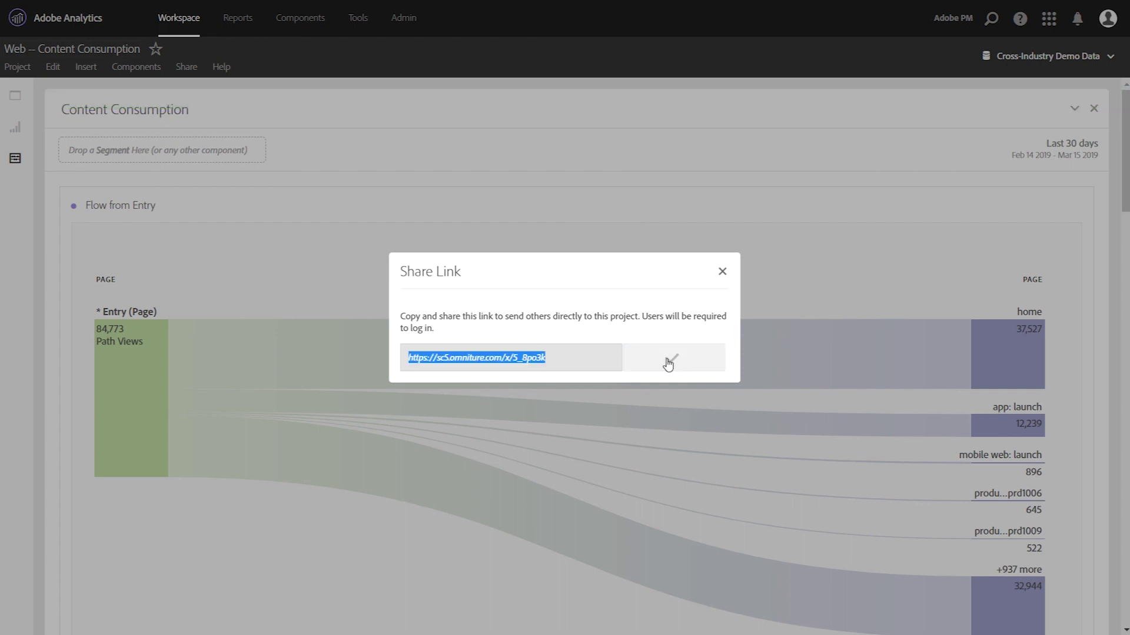
click(722, 273)
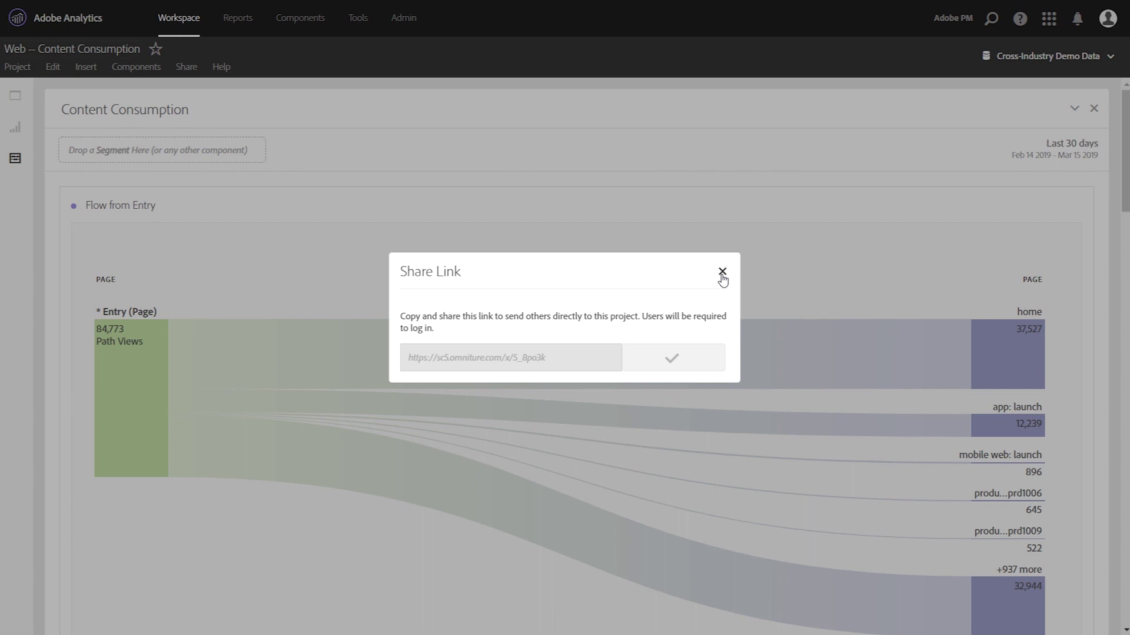
mouse_move(616, 213)
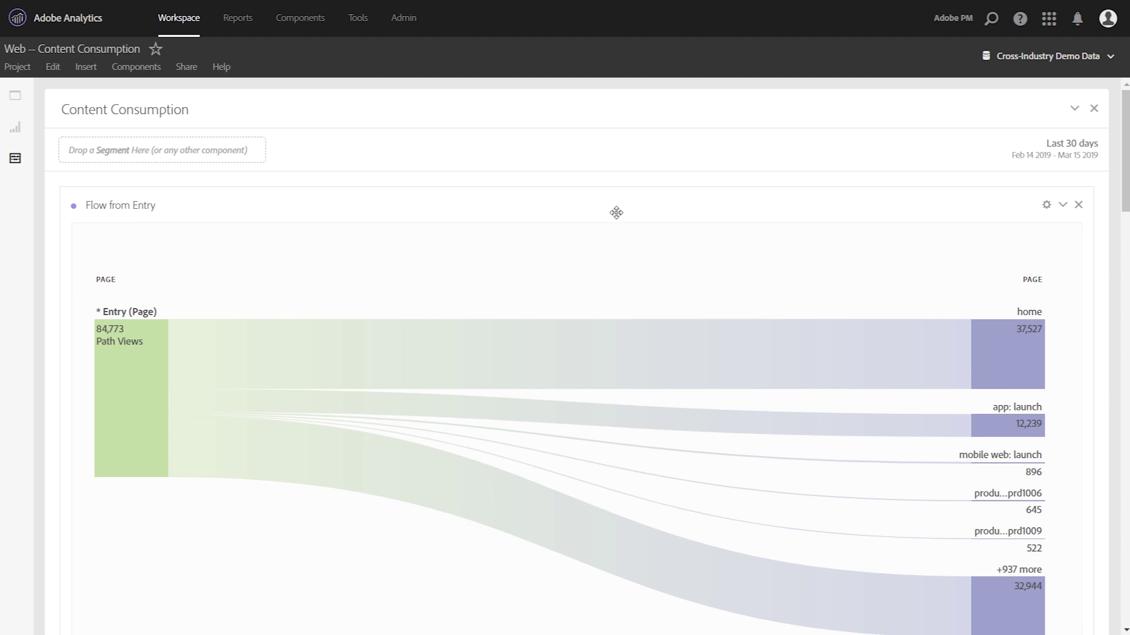
Step: Look at the visualization link for the Flow from Entry chart and dismiss it
right_click(586, 200)
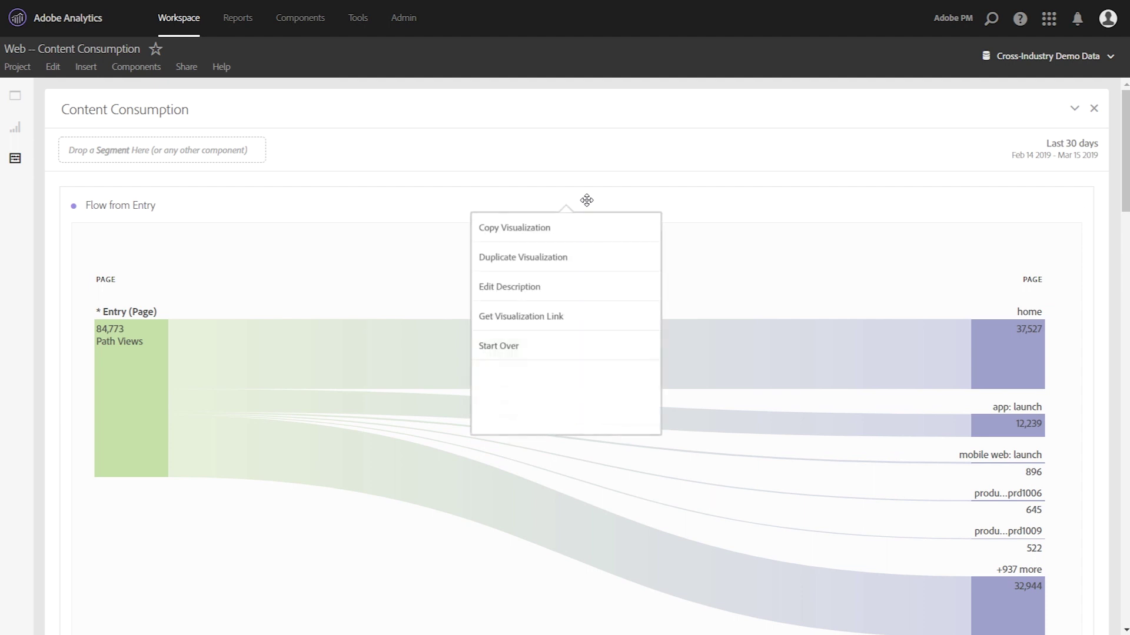
click(572, 317)
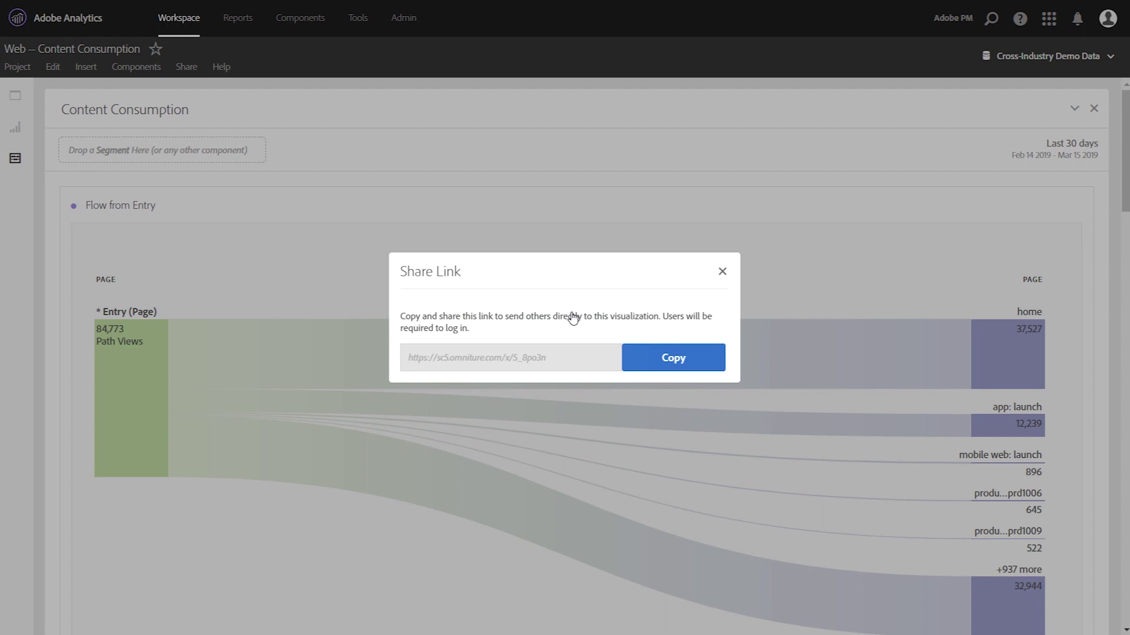
click(723, 273)
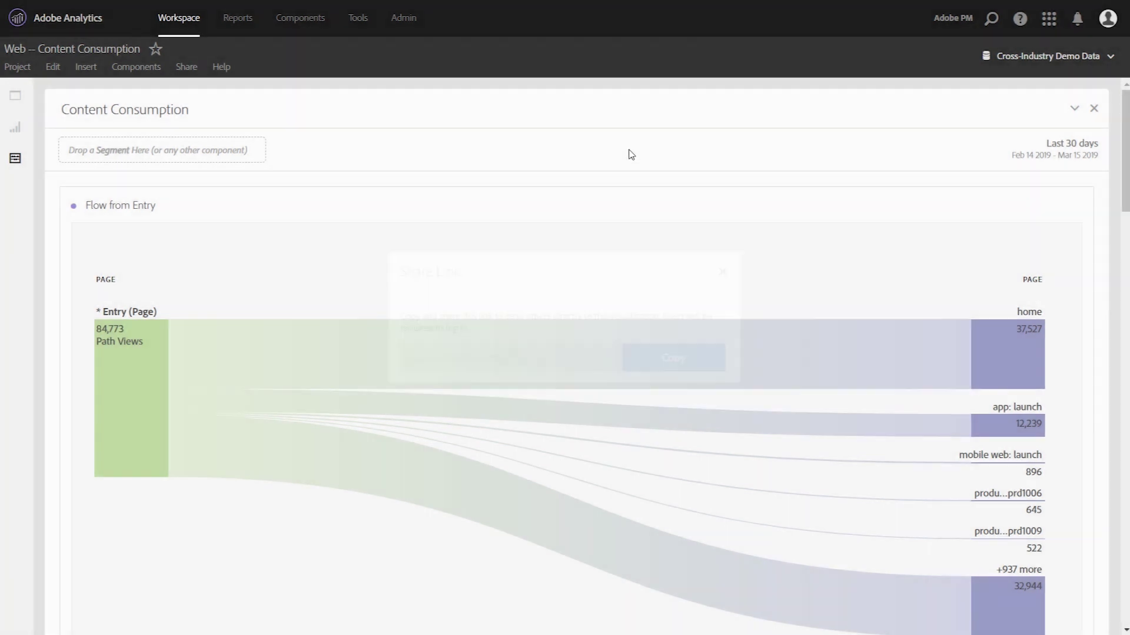
Step: Copy the panel link for the Content Consumption panel from its header menu
right_click(556, 104)
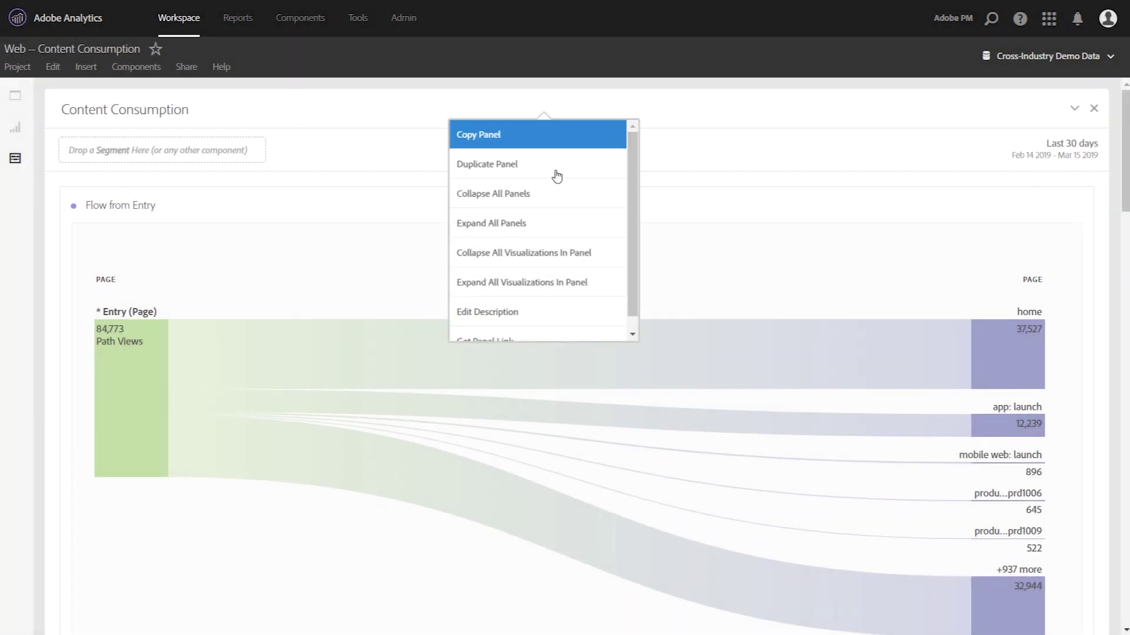
scroll(556, 214, down, 1)
click(543, 335)
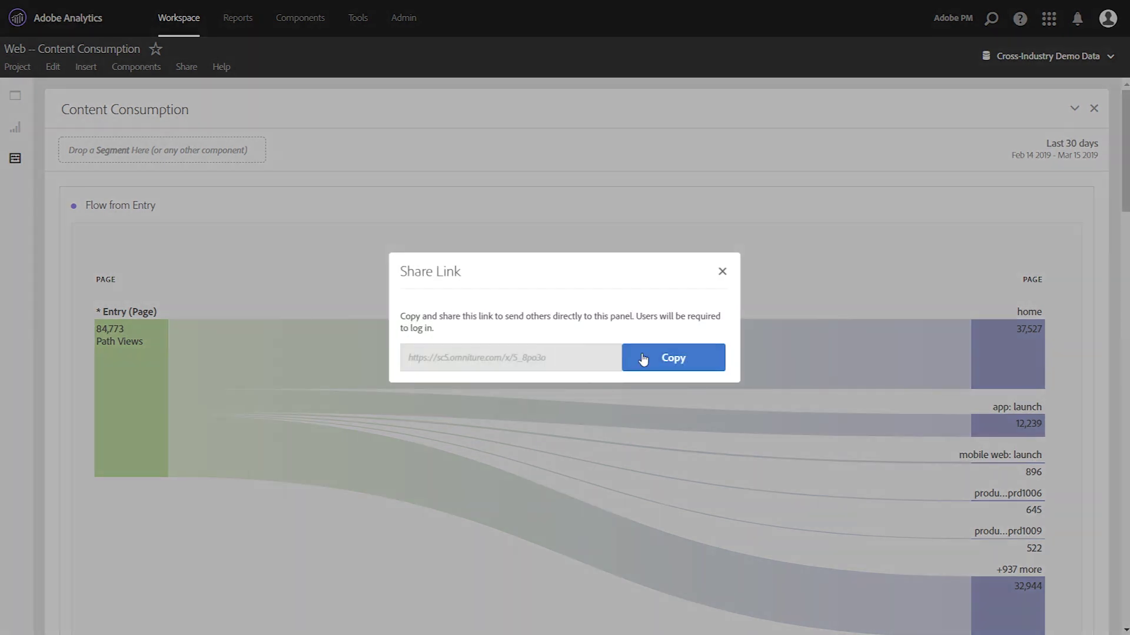
click(670, 368)
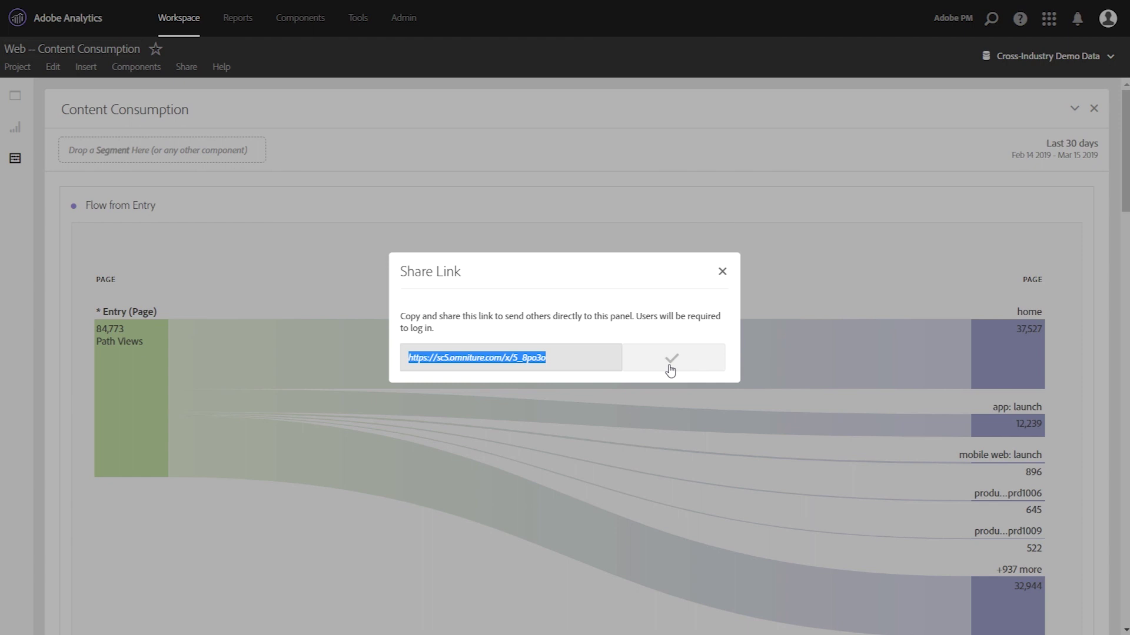
click(723, 271)
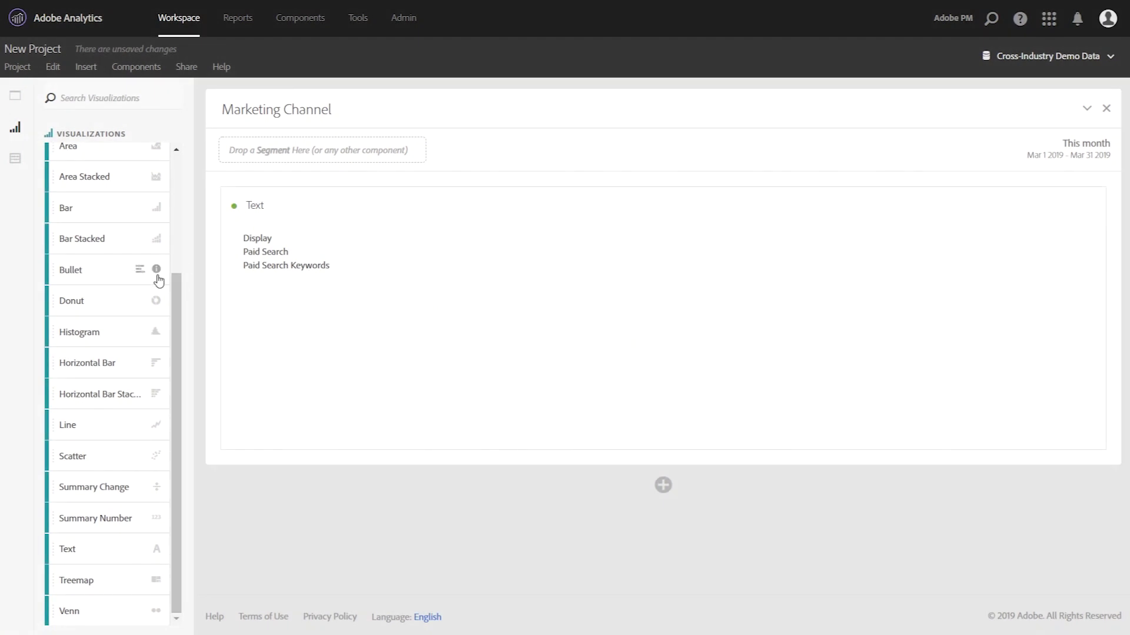
Step: Hyperlink the word Display to the pasted Content Consumption panel URL and test that it opens the panel
double_click(259, 240)
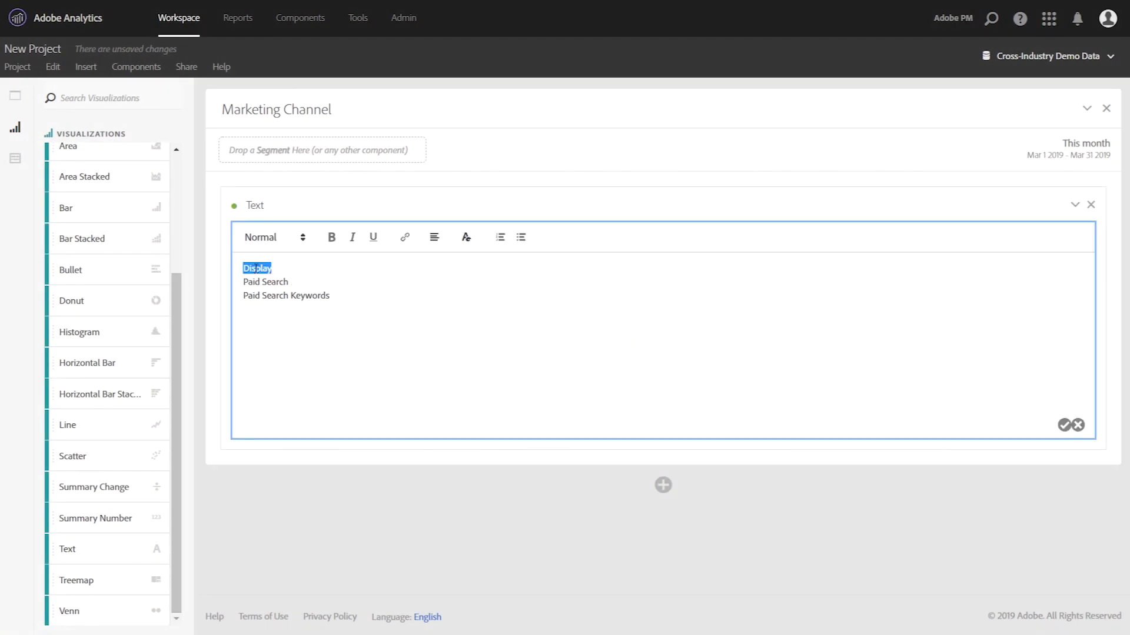
click(406, 240)
key(ctrl+v)
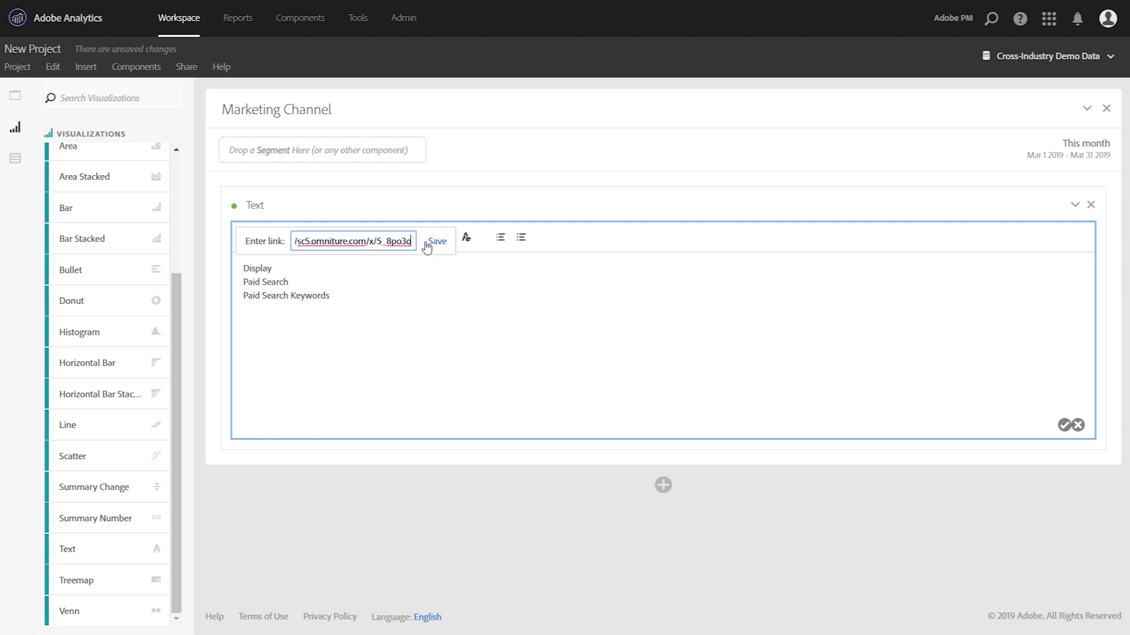
click(436, 242)
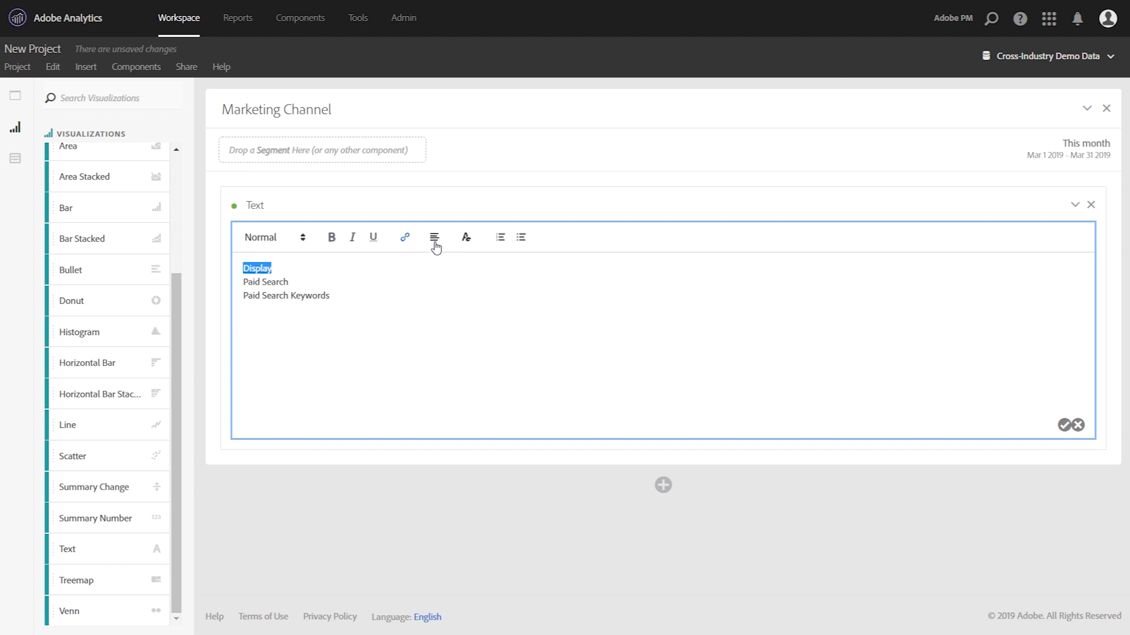
click(1064, 425)
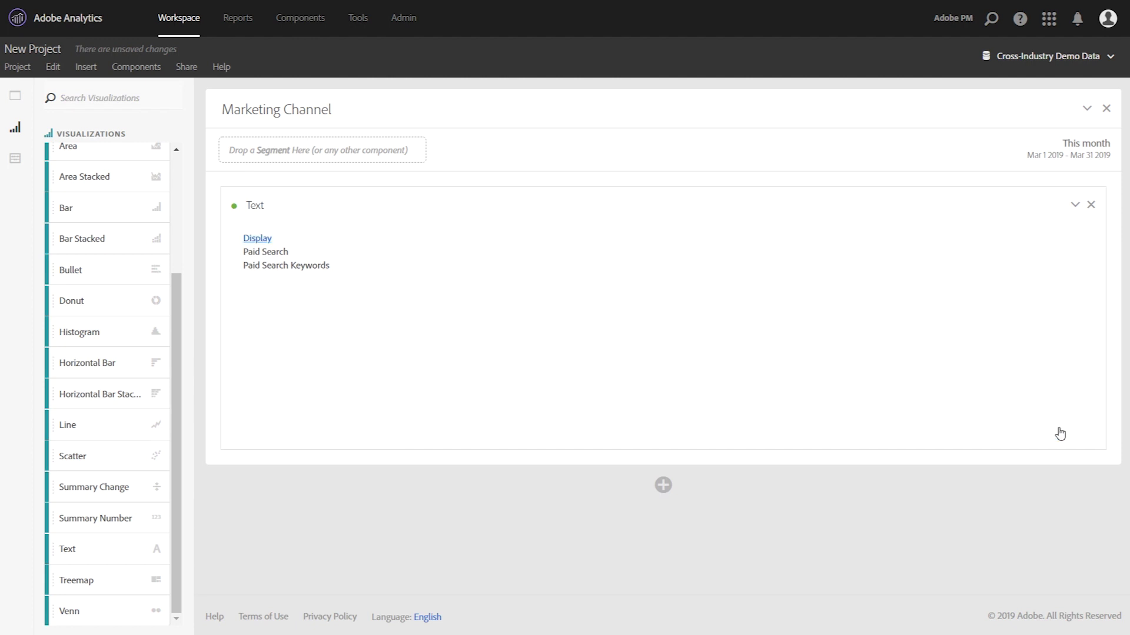
click(253, 244)
Step: Narrow the Marketing Channel panel and its Text visualization by dragging their right edges left
drag(1119, 292, 510, 287)
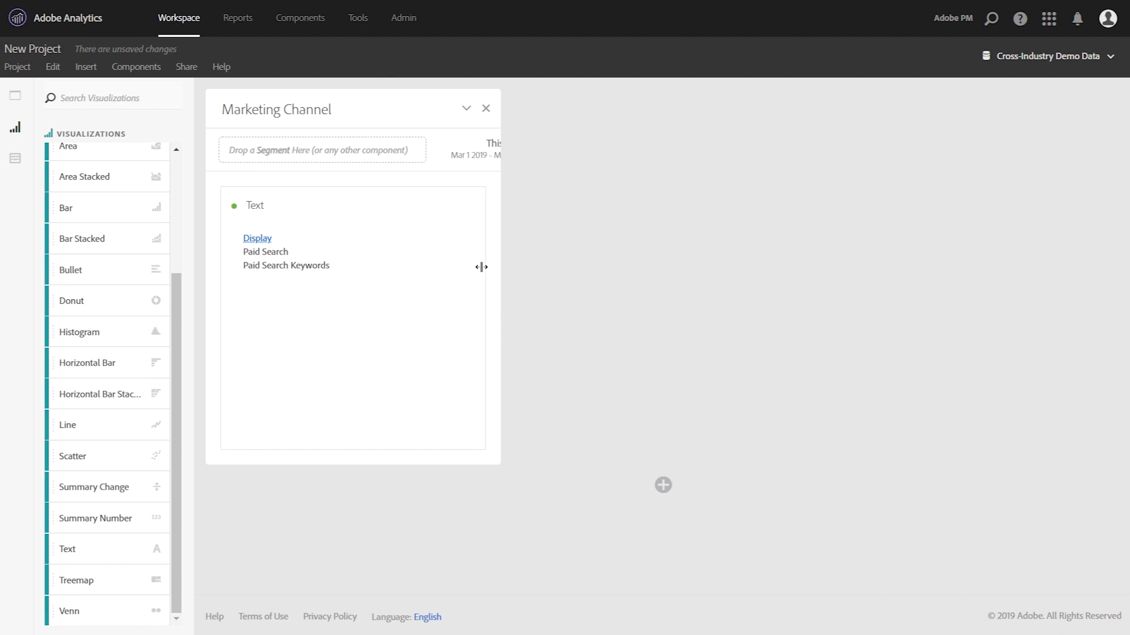
drag(483, 267, 389, 265)
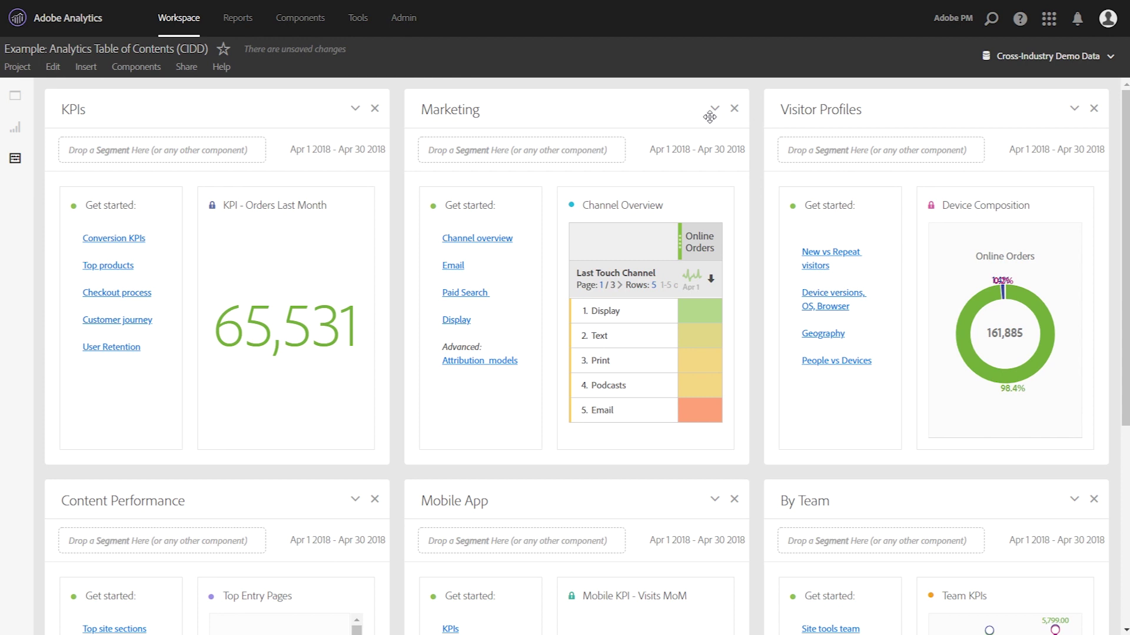
Step: Share the project with recipients All and tick Set as Landing Page for Recipients
click(187, 68)
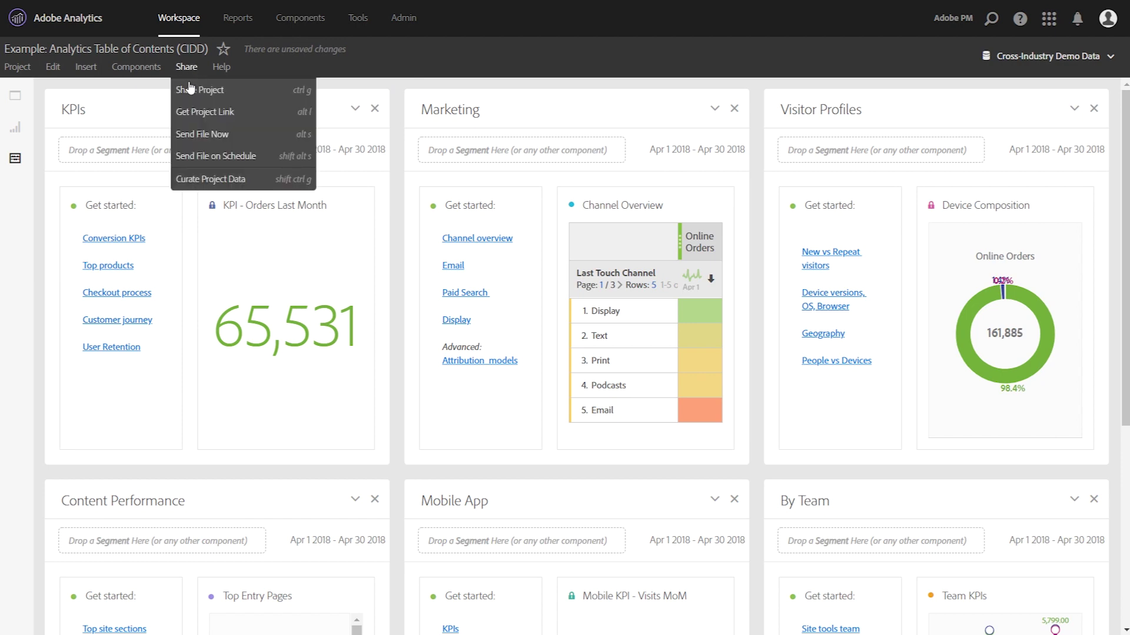
click(189, 90)
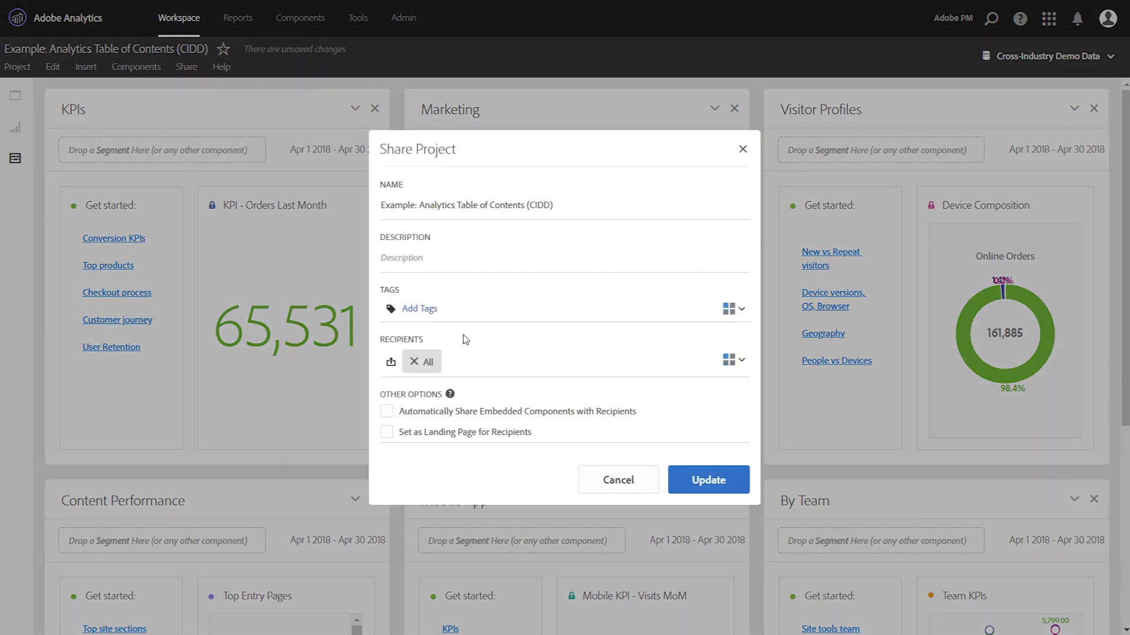
click(482, 362)
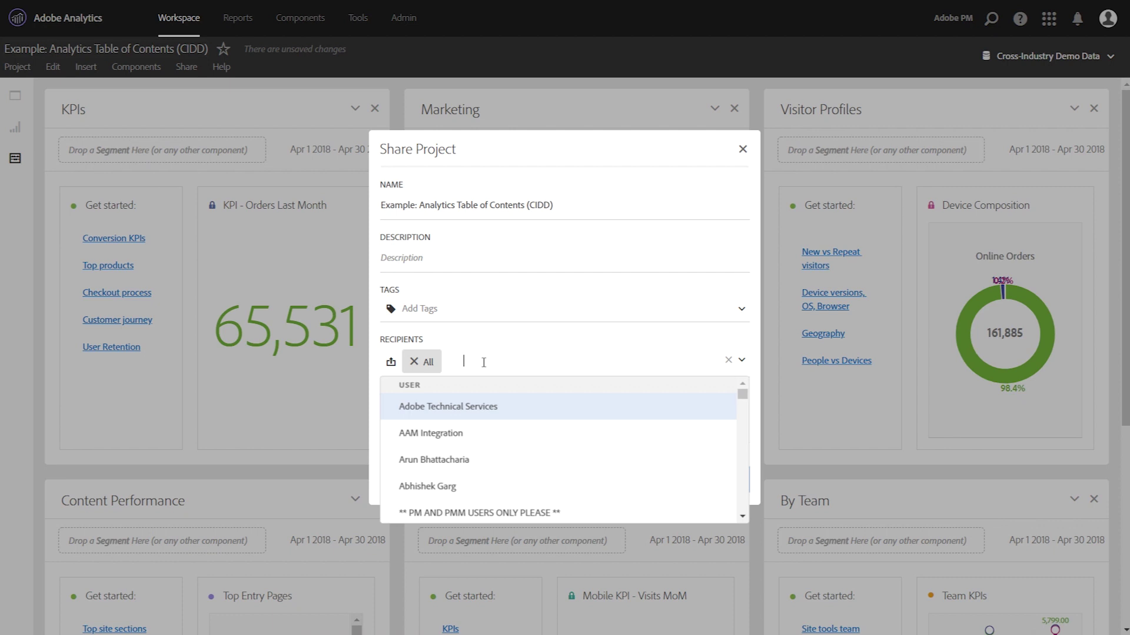
click(494, 308)
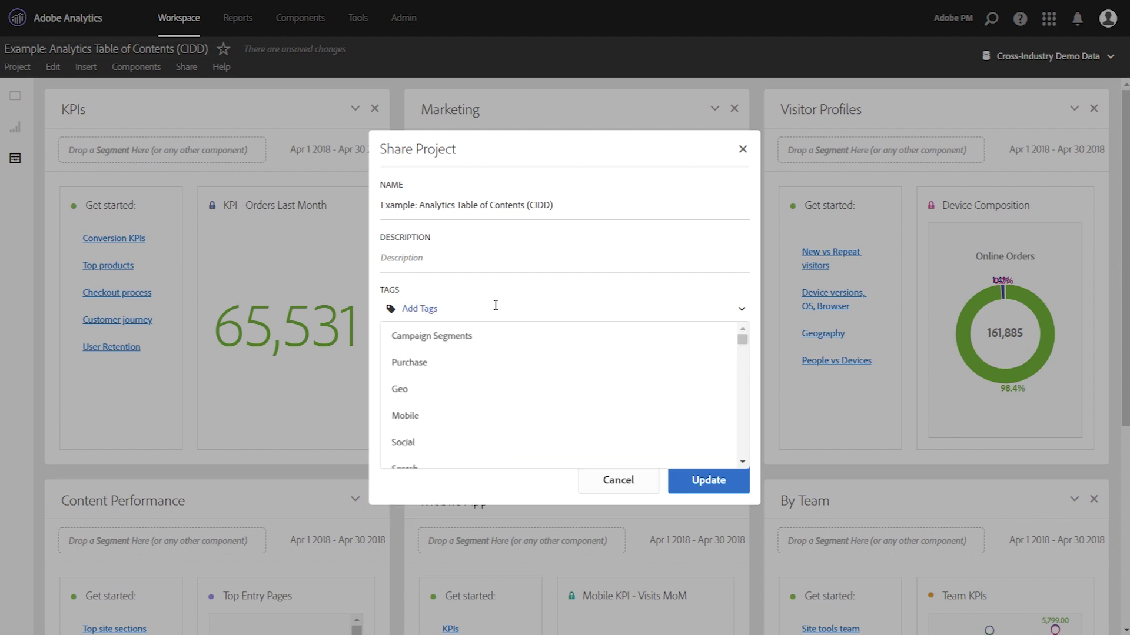
click(748, 289)
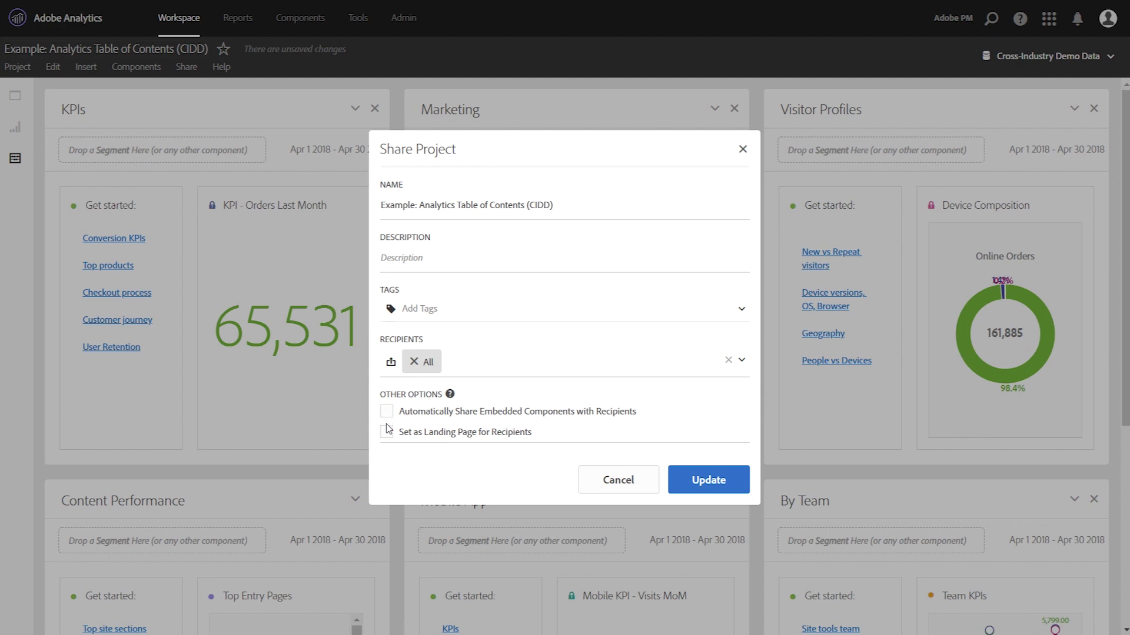
click(387, 432)
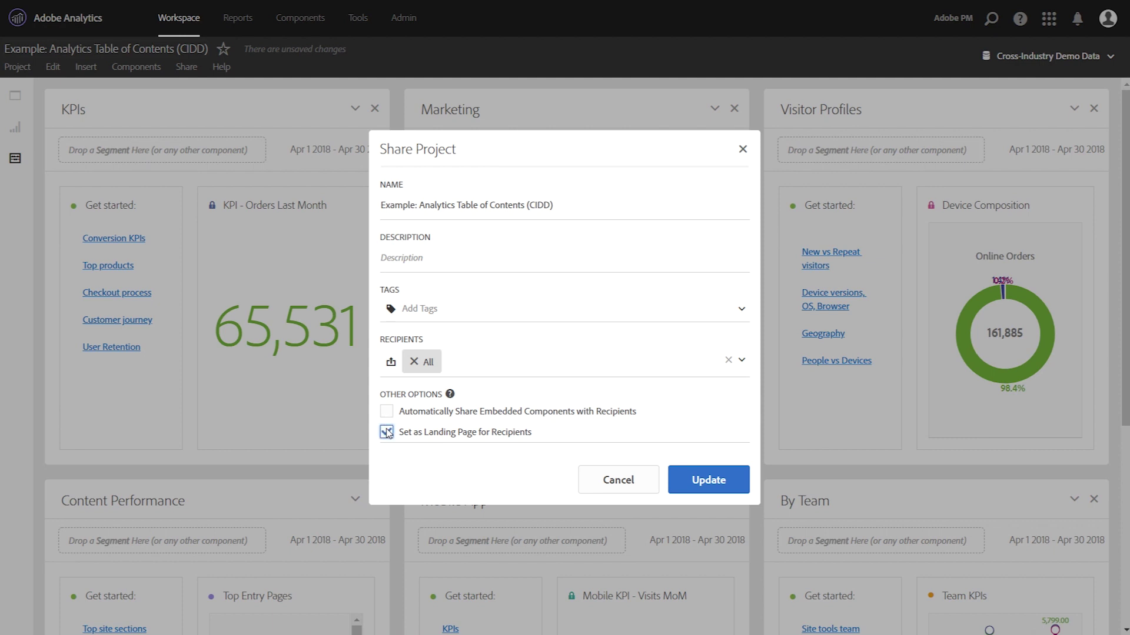